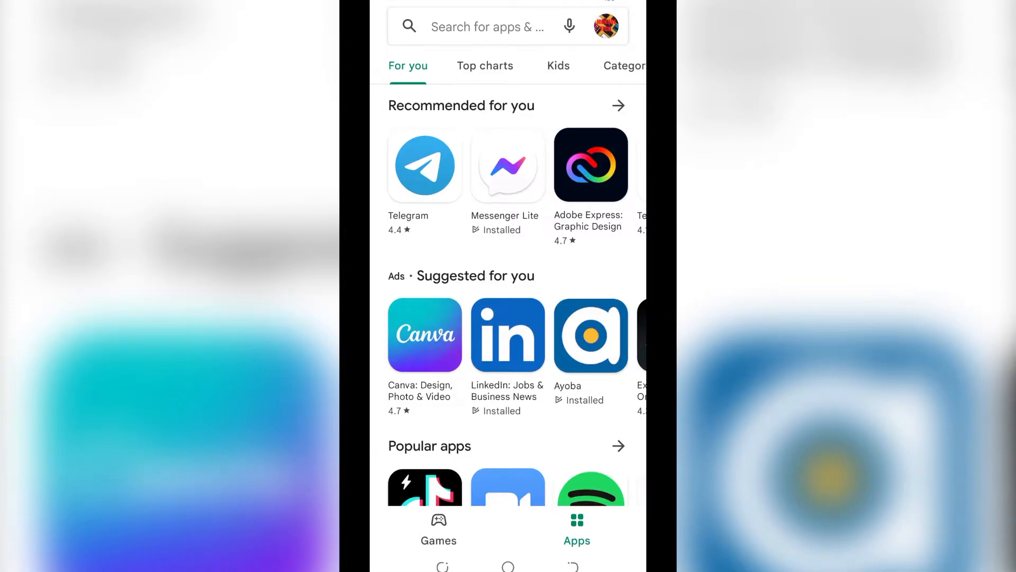
Reach Payments & subscriptions from the profile avatar's account menu
left_click(607, 26)
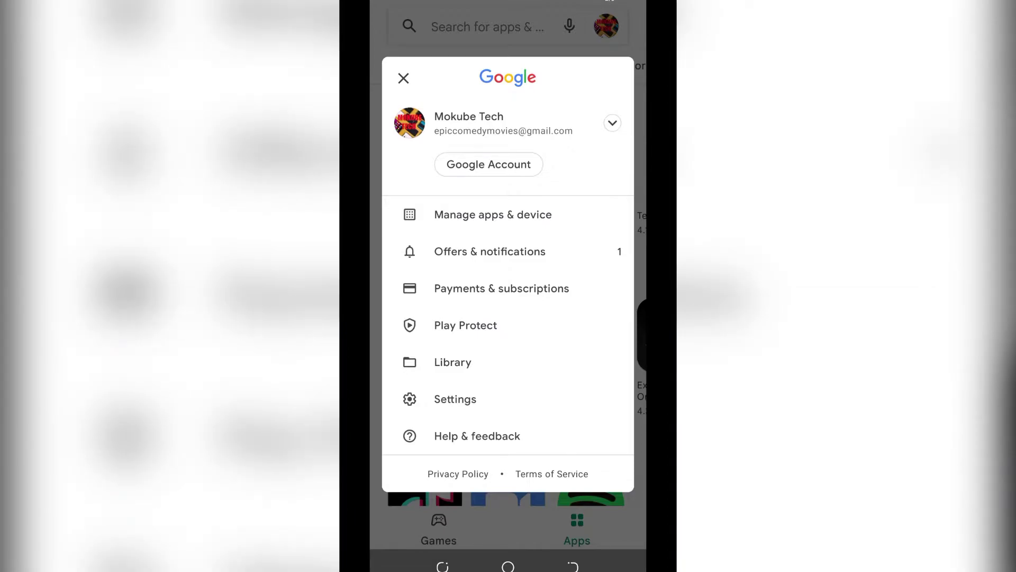
left_click(502, 288)
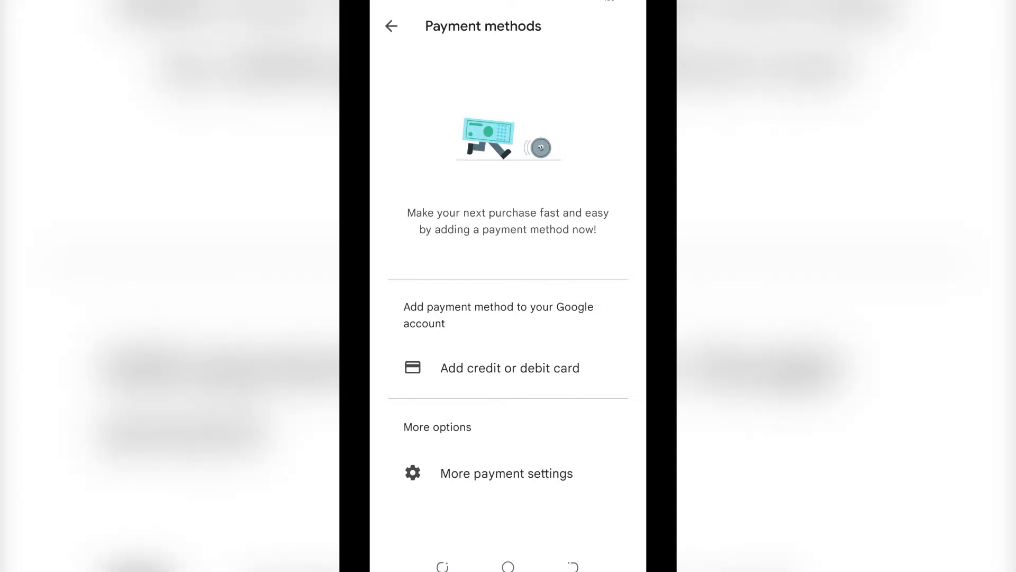
Begin adding a credit or debit card as a payment method
left_click(491, 362)
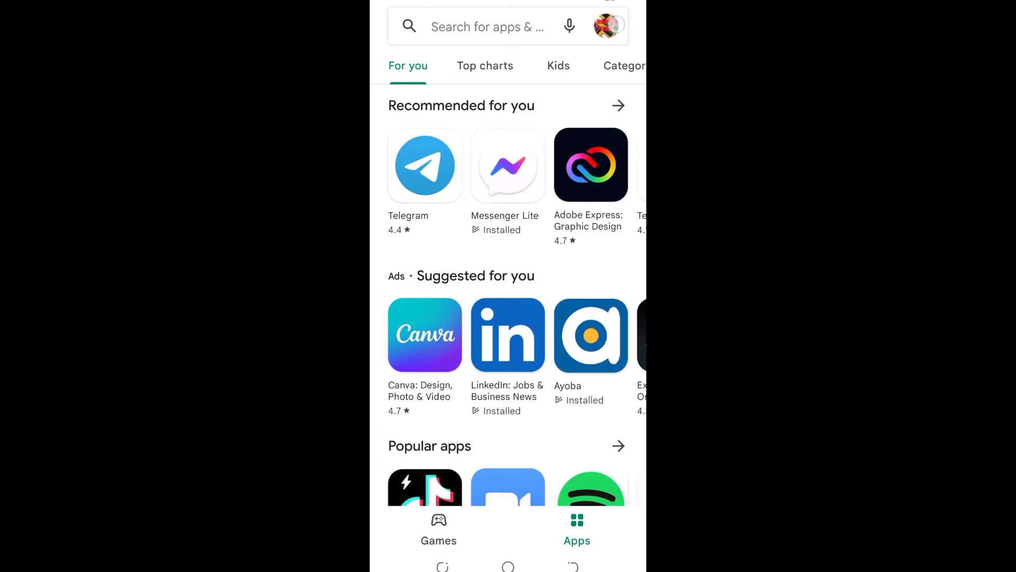
Go to the Google Account management page and swipe its tab bar left
left_click(607, 26)
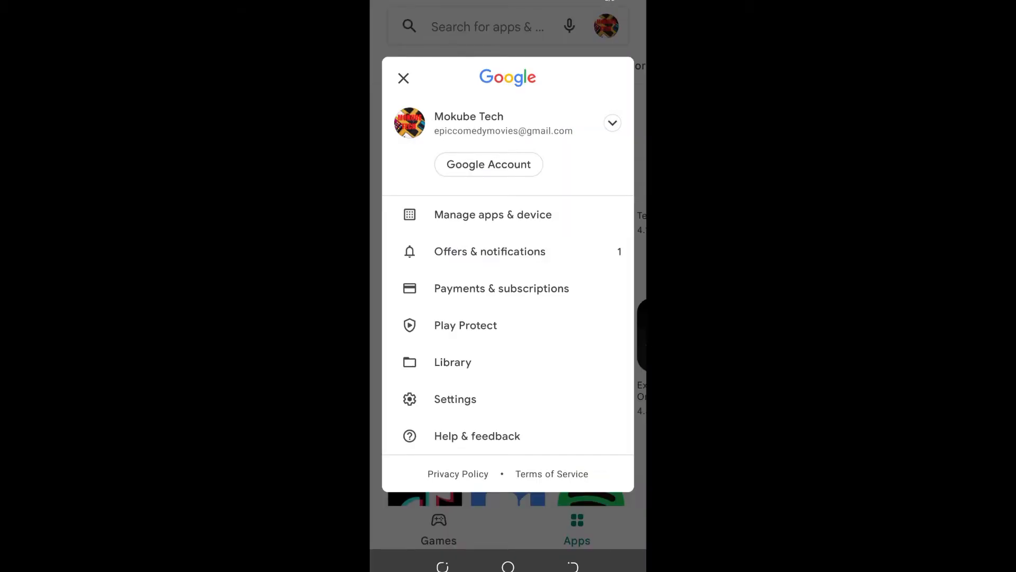
left_click(517, 165)
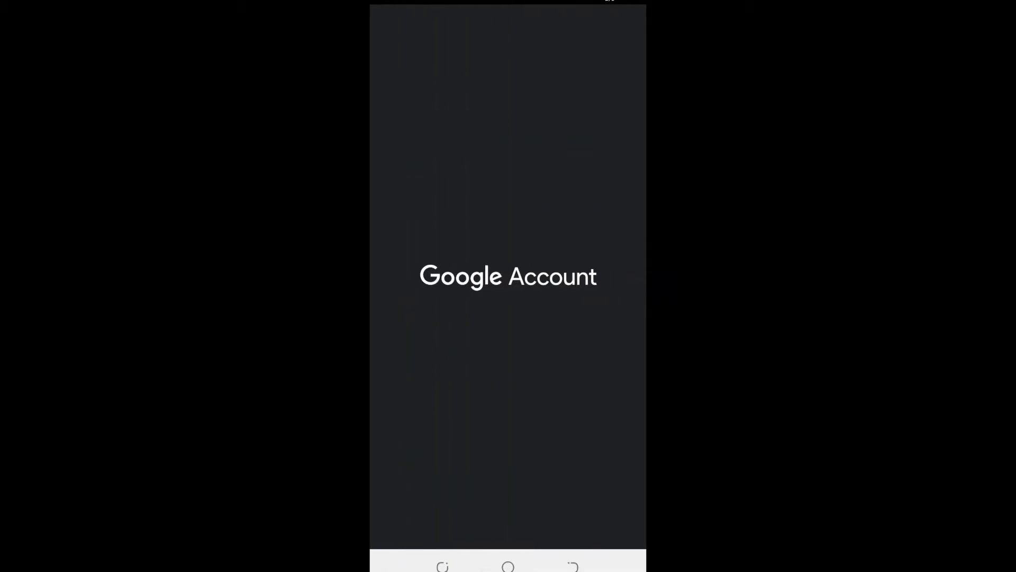
left_click_drag(604, 197, 413, 197)
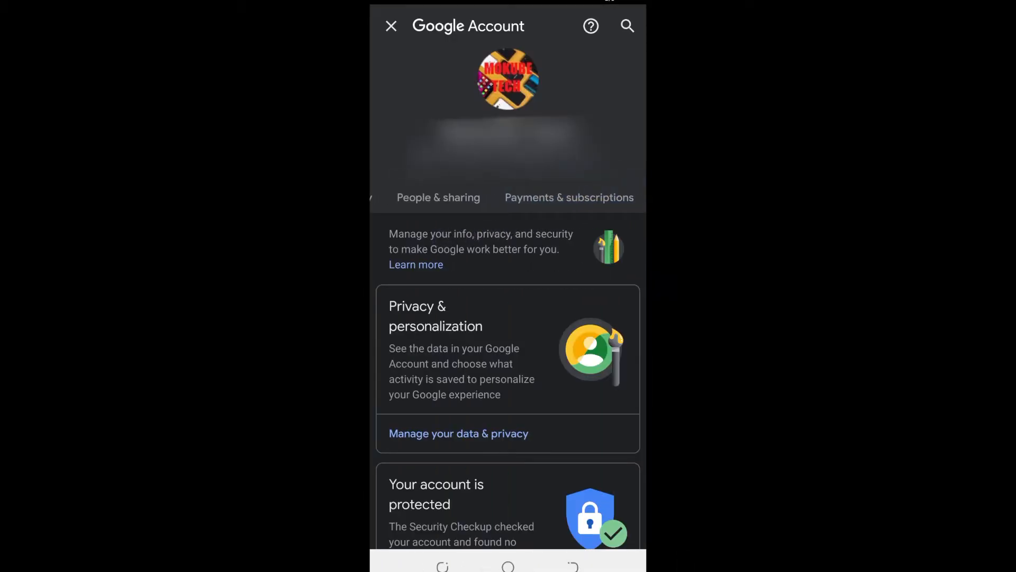
Show Payments & subscriptions and load Manage payment methods
left_click(570, 197)
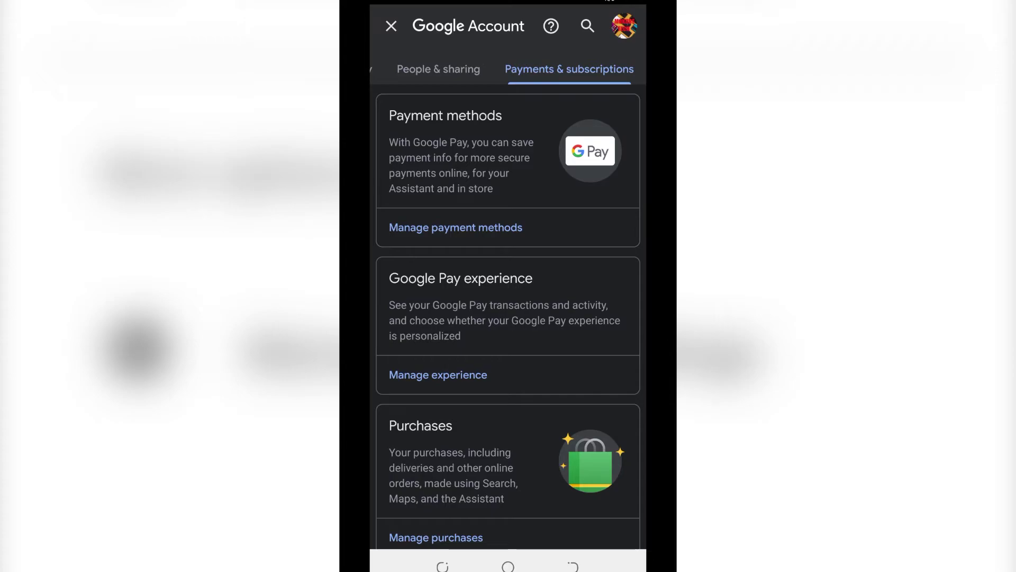
left_click(524, 227)
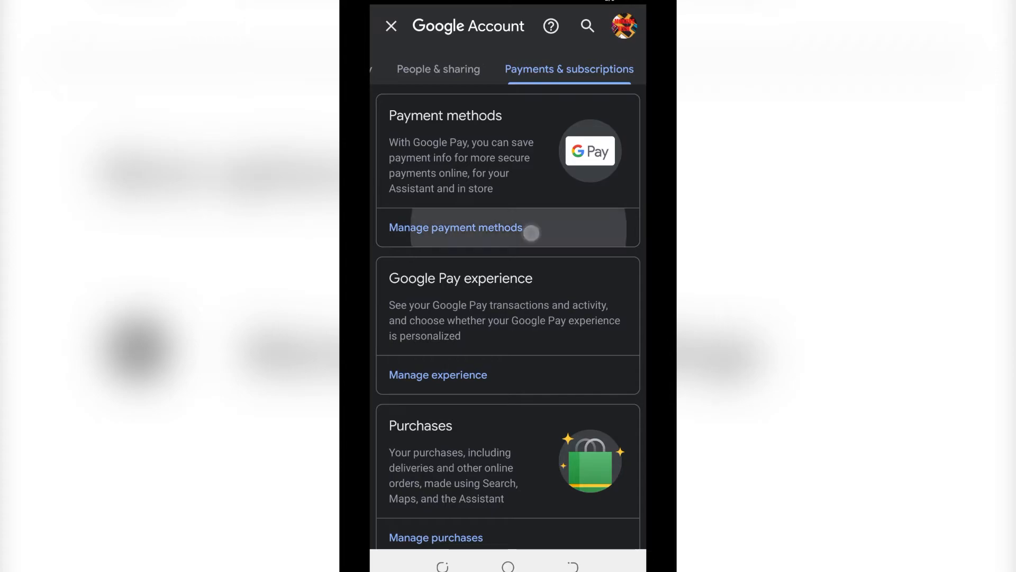